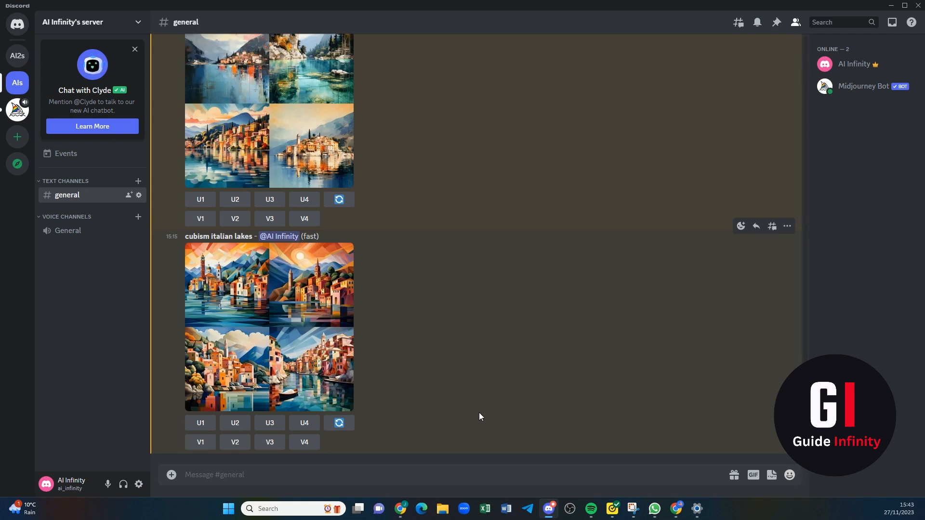
- Generate images with the Midjourney /imagine command using the prompt "outdoor photograph, female in her 30's, sunny background, 30mm lense"
text(/i)
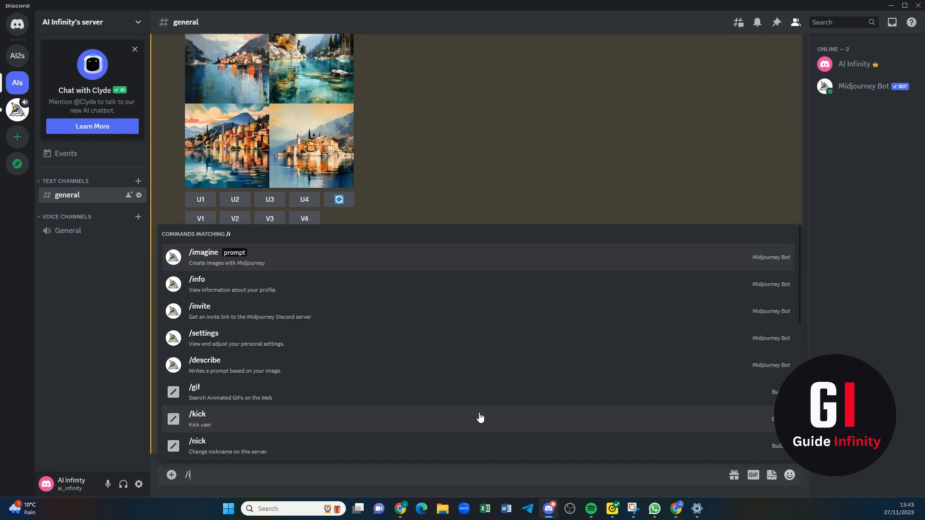
click(281, 265)
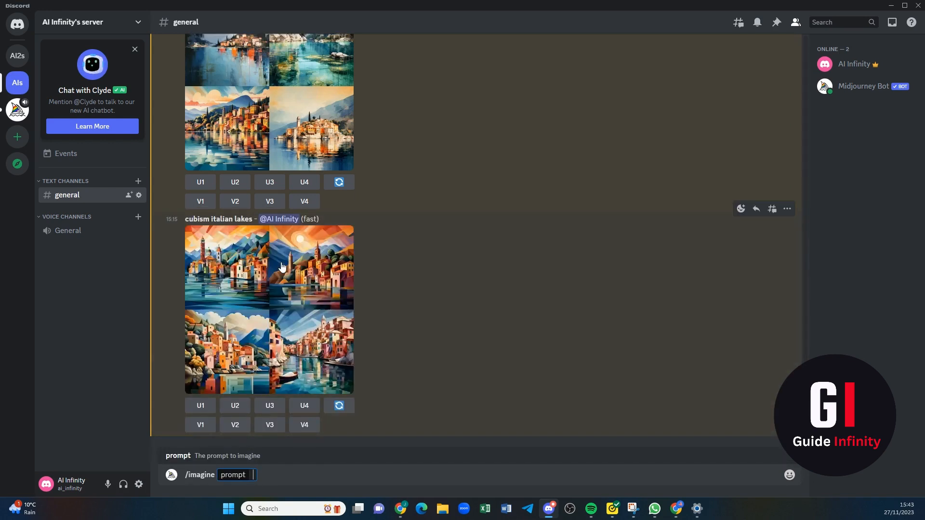
text(outdoor)
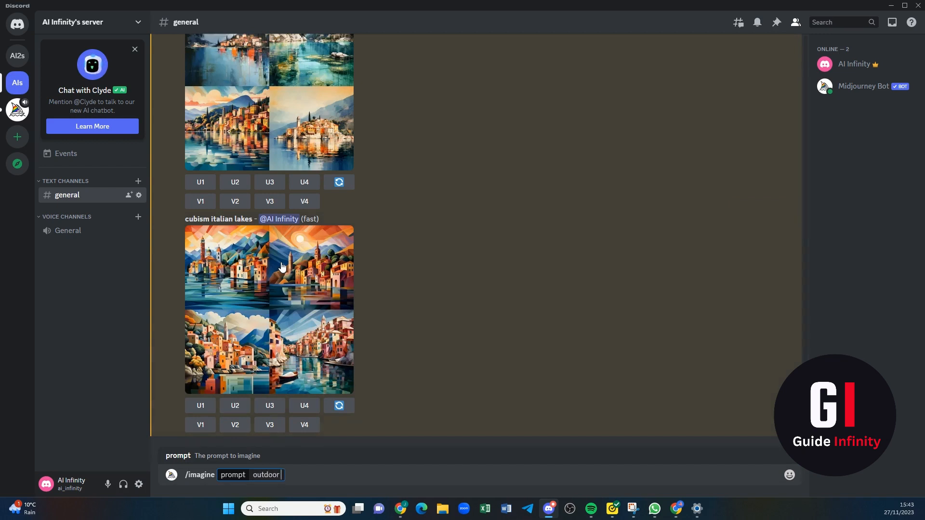
text( photogr)
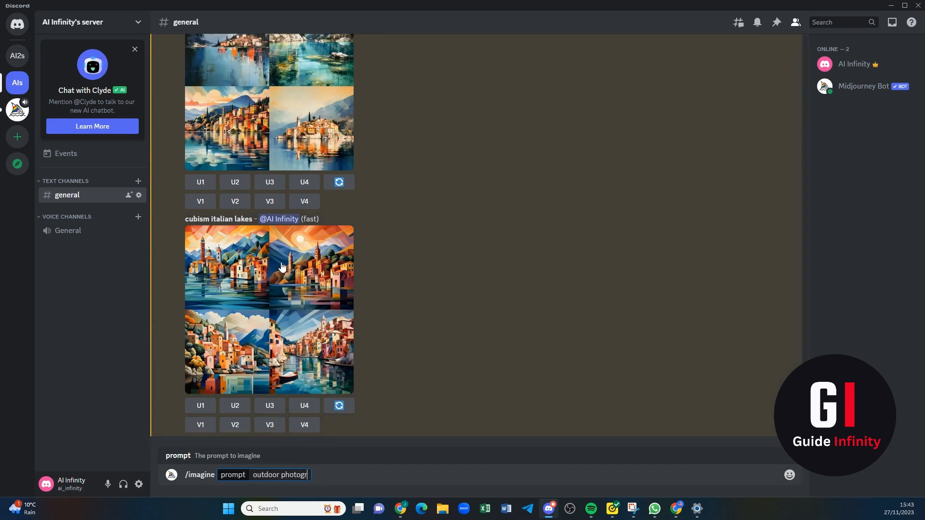
text(aph,)
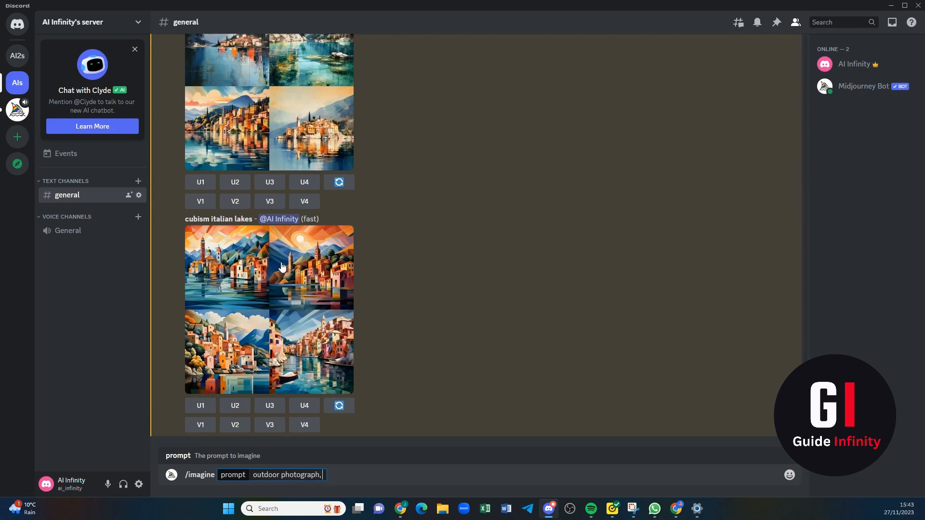
text( female in )
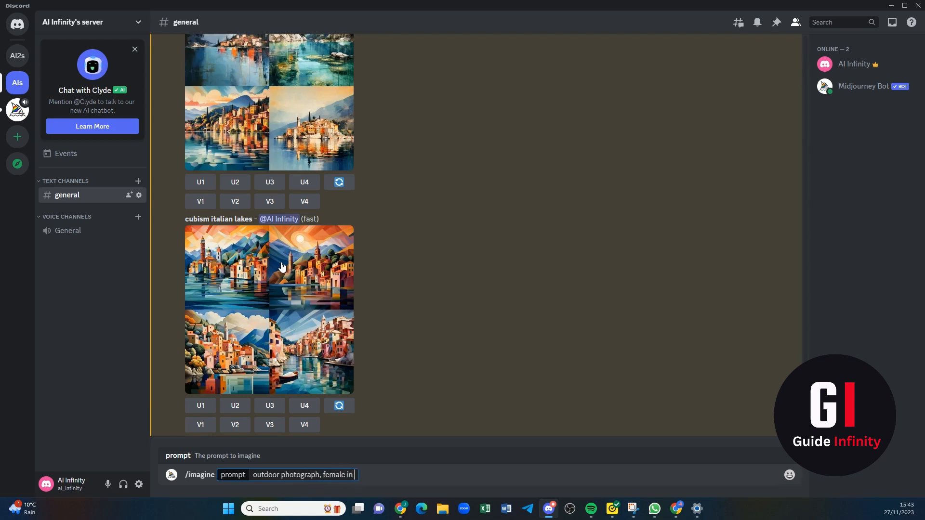
text(her 30's, sunny b)
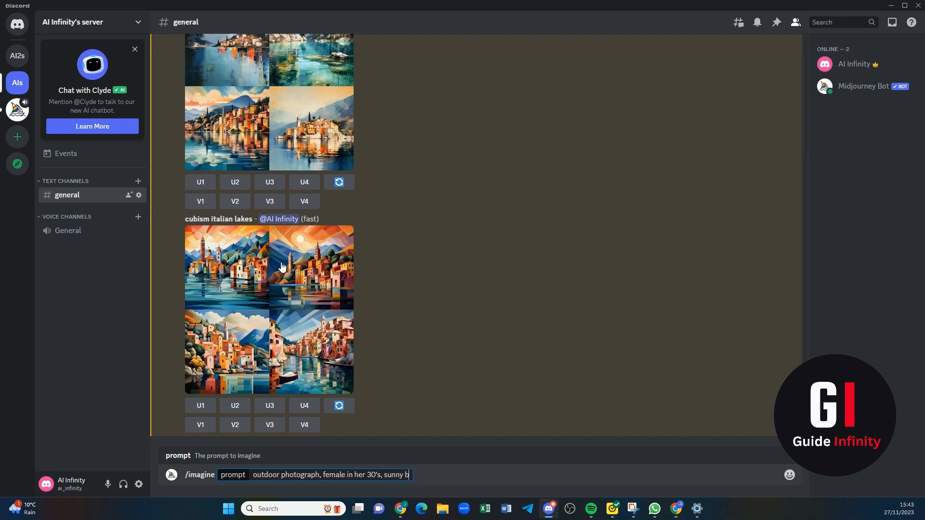
text(ackground)
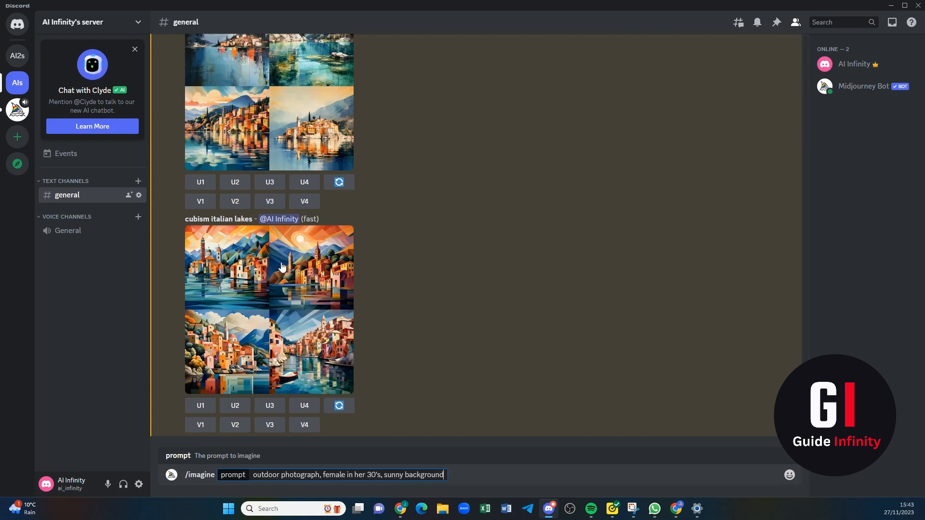
text(,  30mm)
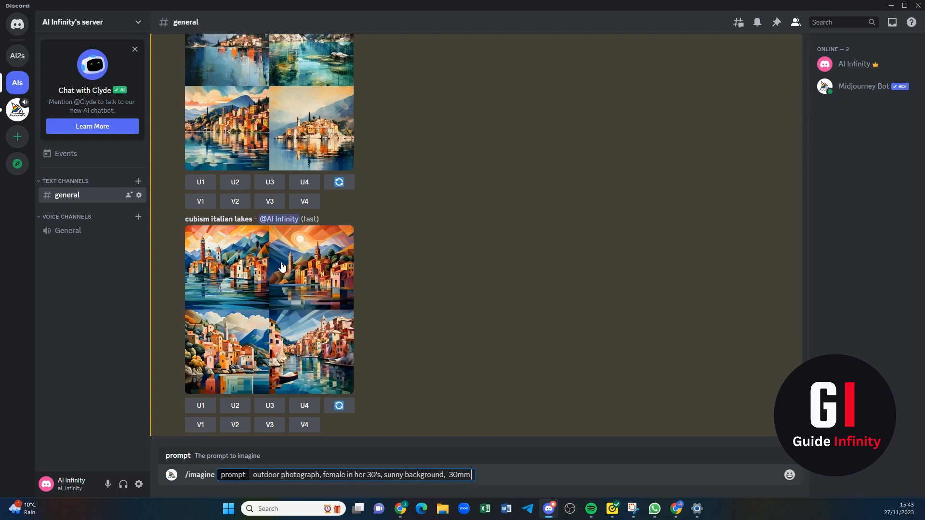
text( lense)
key(Return)
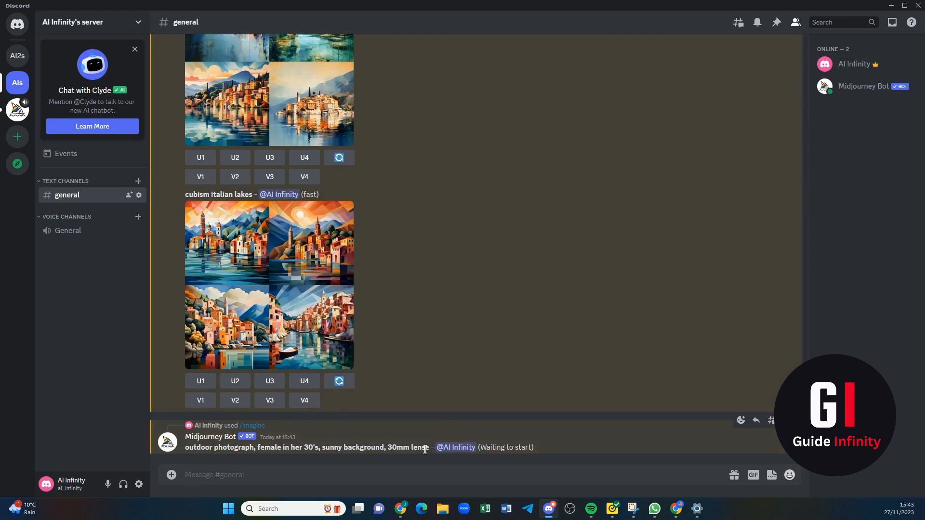
- Copy the text of the submitted outdoor photograph prompt and paste it into a new /imagine prompt
drag(426, 450, 188, 446)
key(ctrl+c)
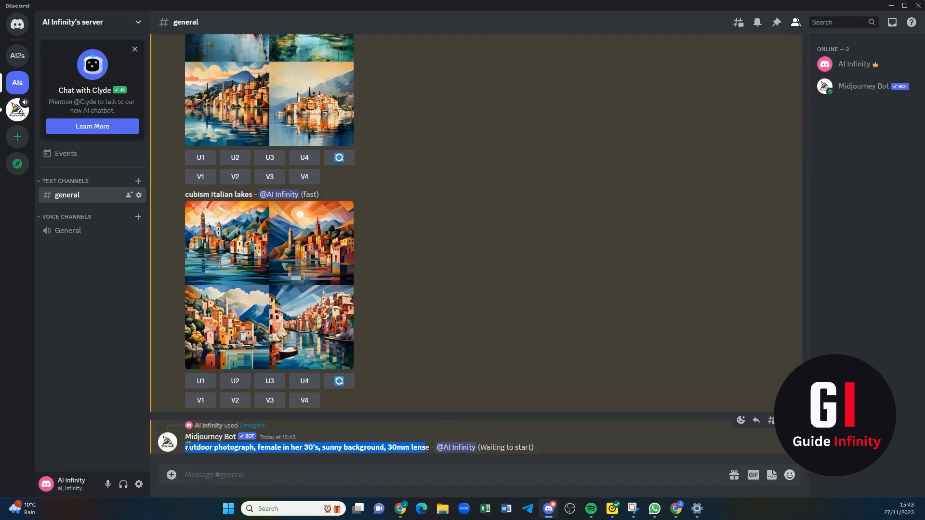
click(198, 475)
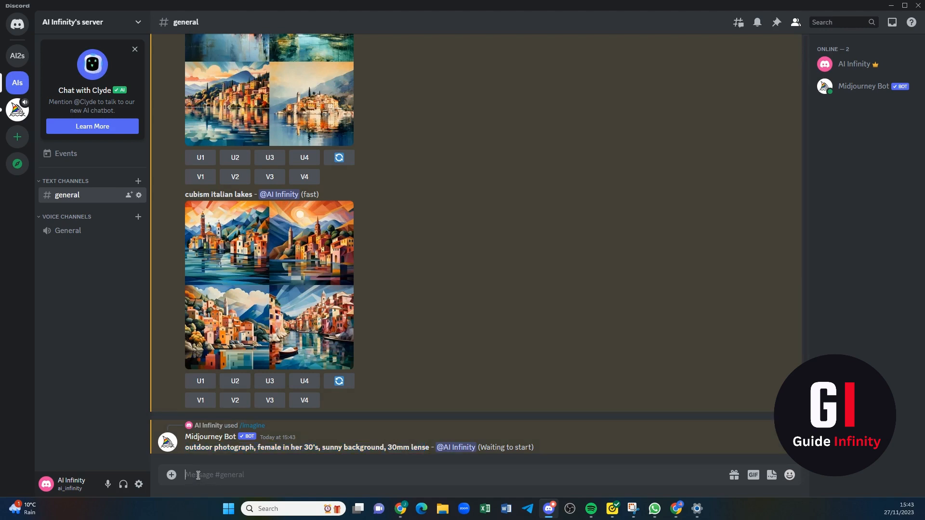
text(/i)
key(Tab)
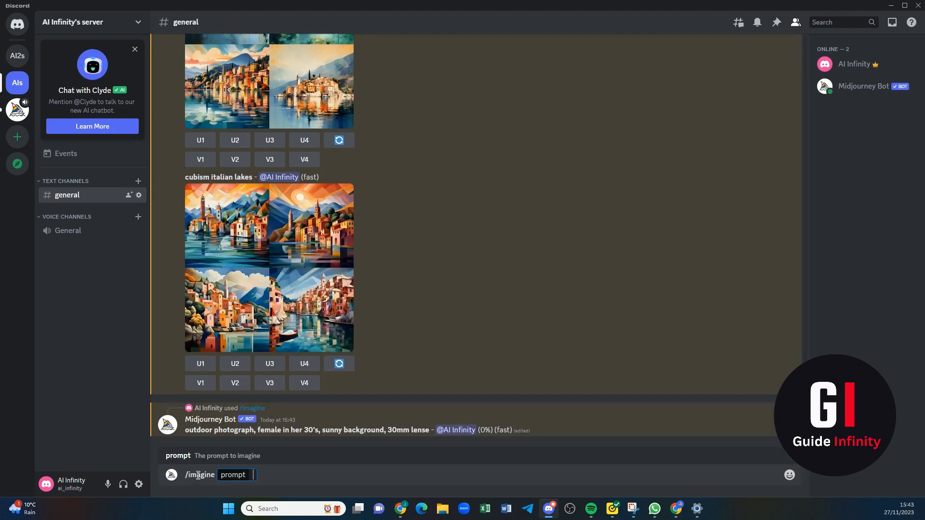
key(ctrl+v)
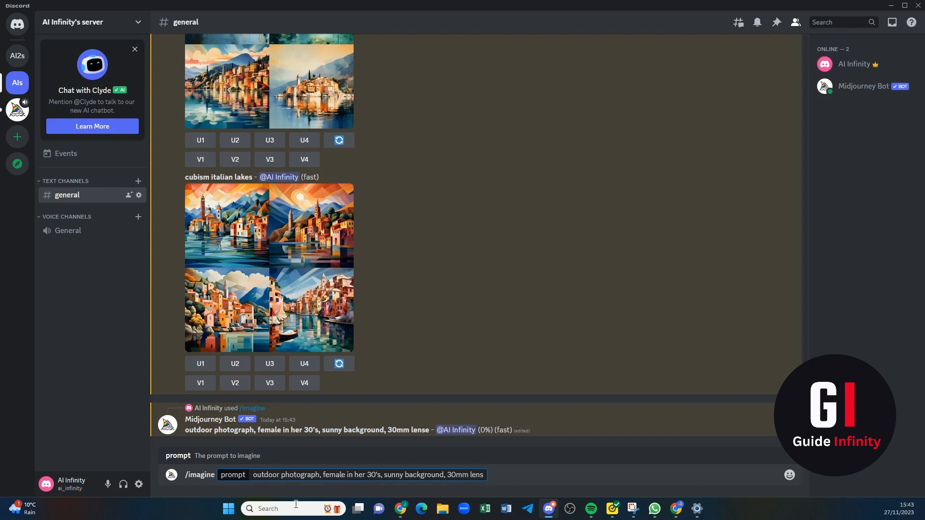
- Replace the word "female" with "male" in the pasted prompt
click(345, 476)
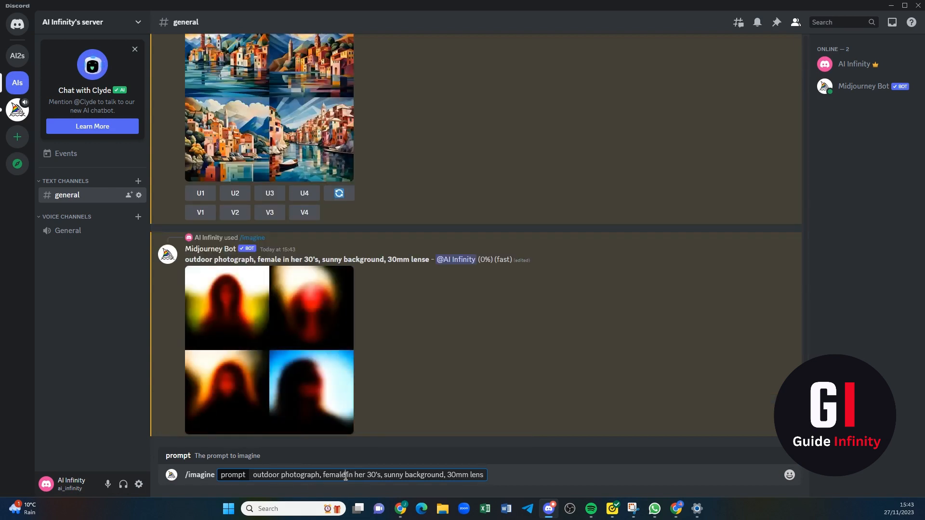
key(BackSpace)
key(BackSpace)
key(BackSpace)
key(BackSpace)
key(BackSpace)
key(BackSpace)
text(male)
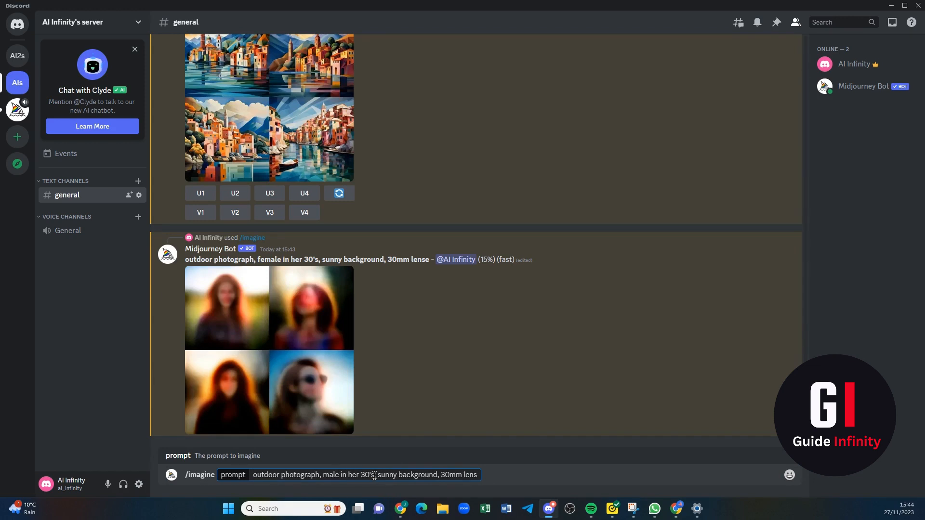
- Change the background description in the prompt from "sunny" to "rainy"
click(396, 476)
key(BackSpace)
key(BackSpace)
key(BackSpace)
key(BackSpace)
key(BackSpace)
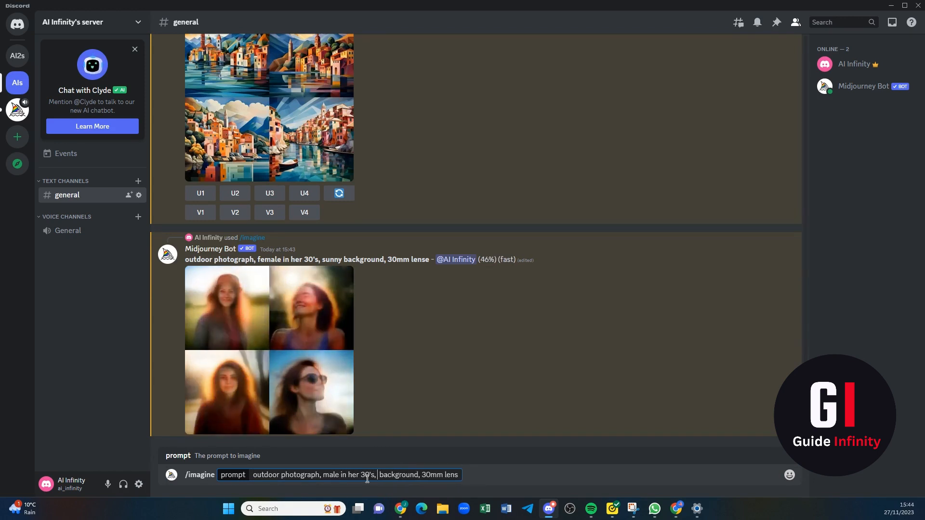
text(rainy)
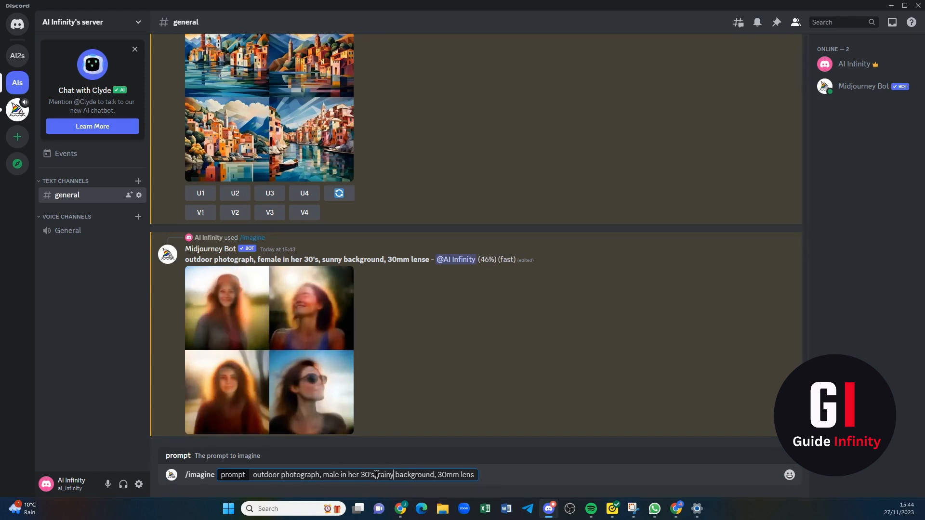
- Remove "in her 30's" from the prompt and submit it as "outdoor photograph, male, rainy background, 30mm lens"
drag(376, 478, 343, 477)
key(BackSpace)
key(BackSpace)
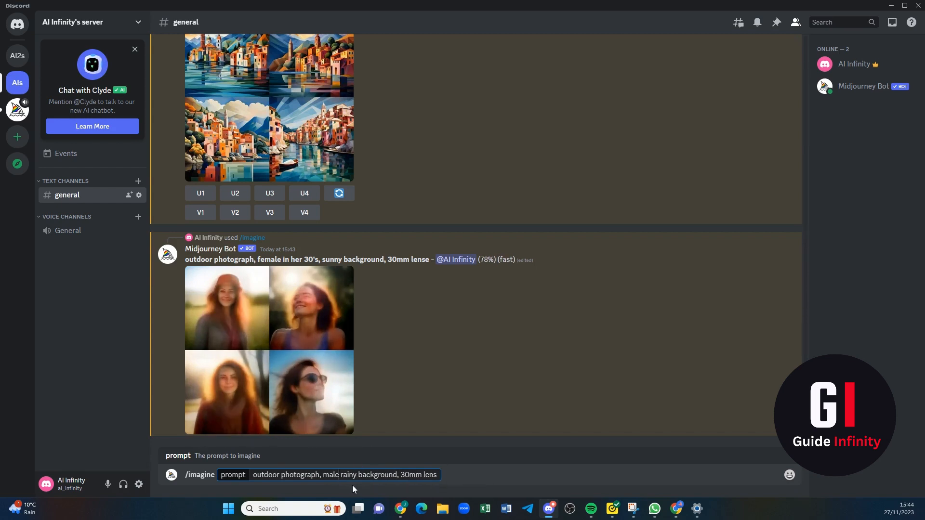
text(,)
key(Return)
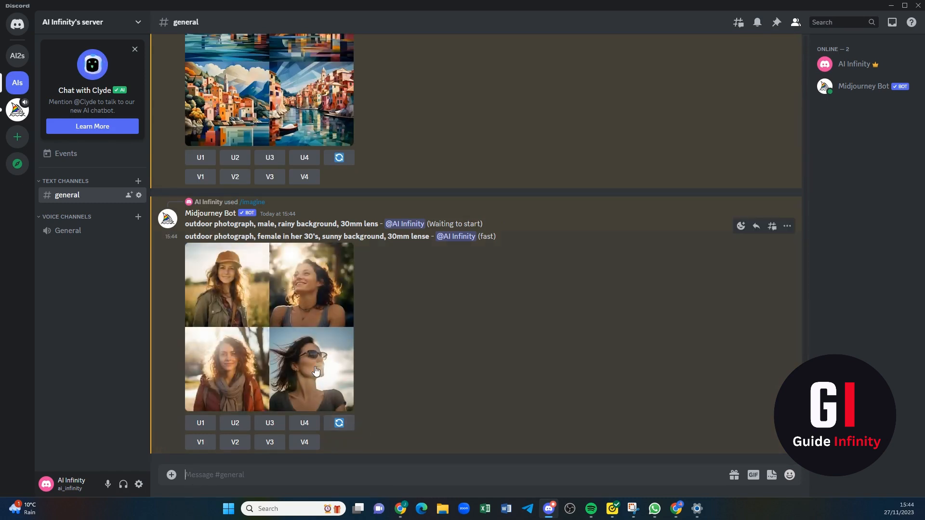
- View the enlarged image grids of the sunny female and rainy male photographs, closing each preview
click(252, 309)
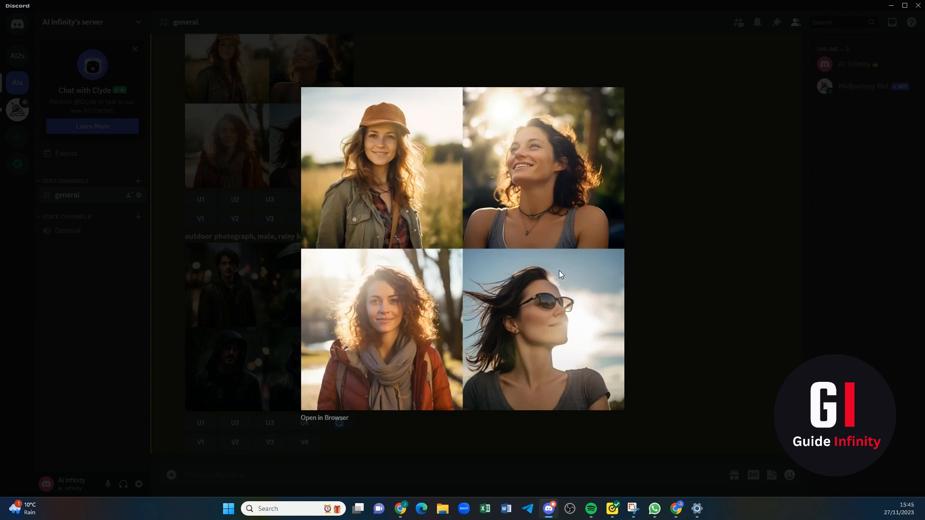
click(690, 279)
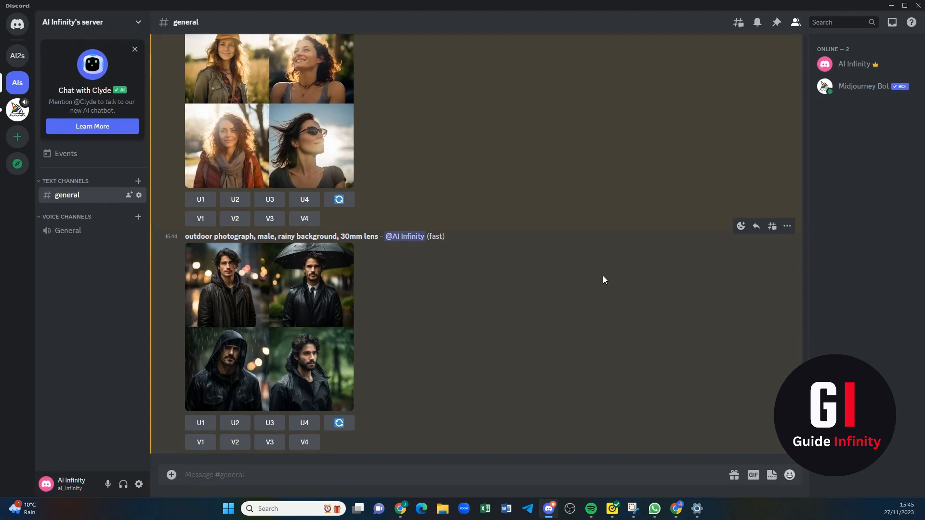
click(225, 304)
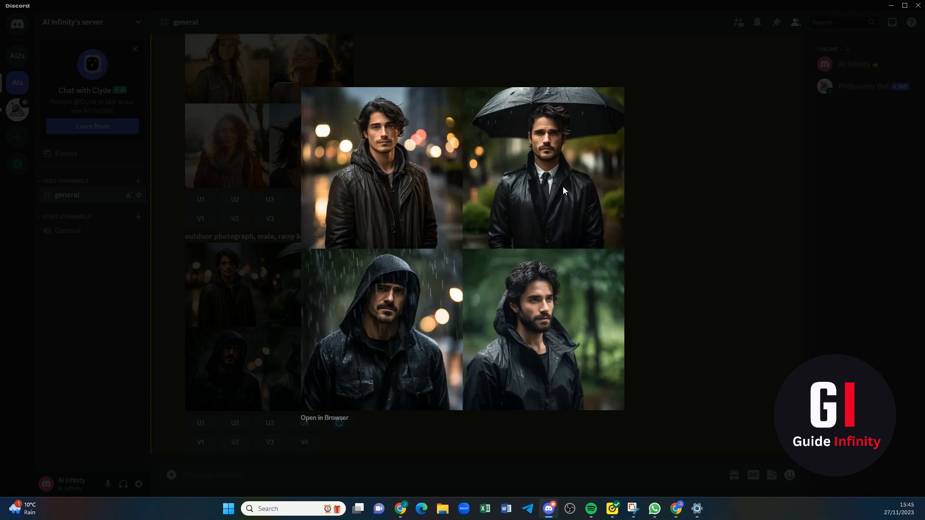
key(Escape)
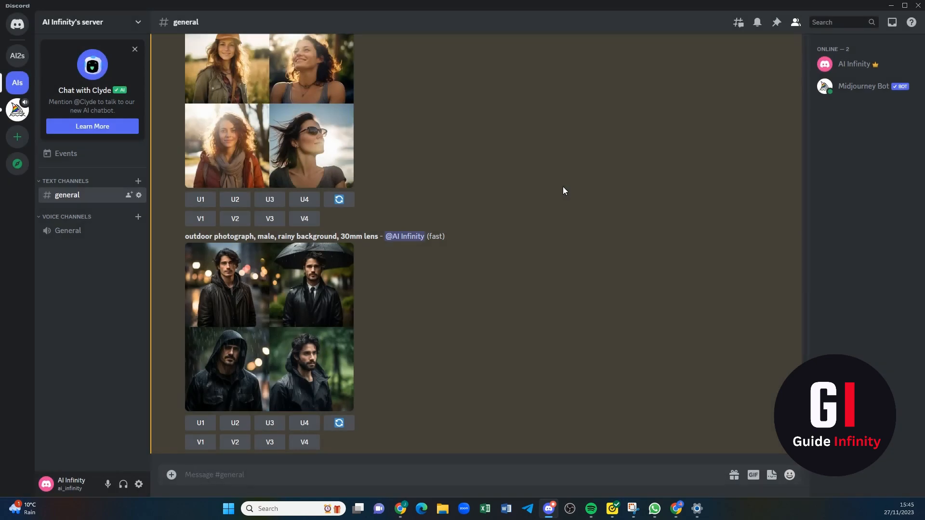
- Generate images with the /imagine command using the prompt "landscape, snowy mountains, 100m lens"
text(/i)
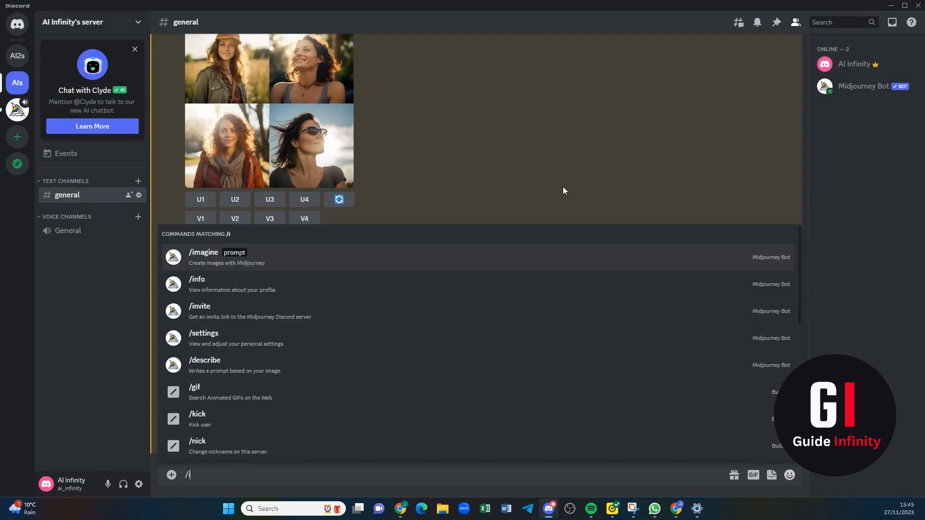
key(Return)
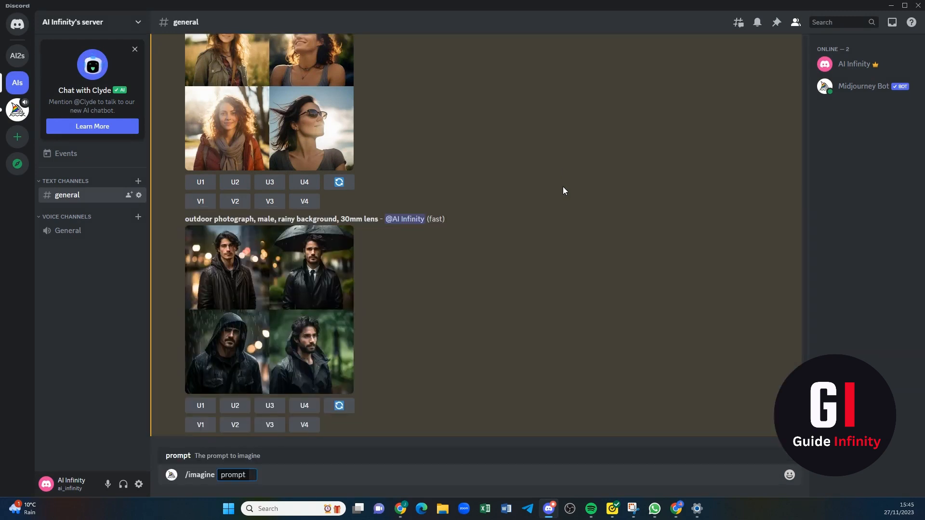
text(landscape,)
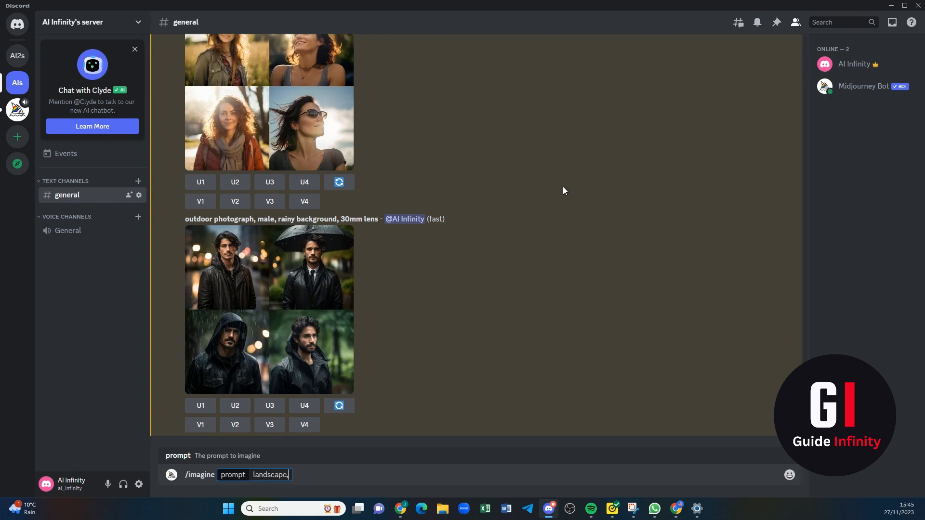
text( snowy m)
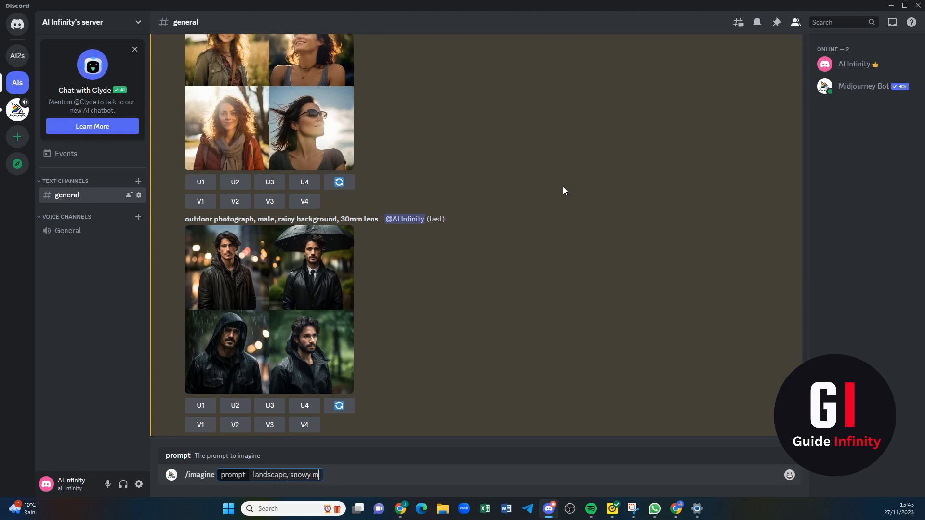
text(ountains)
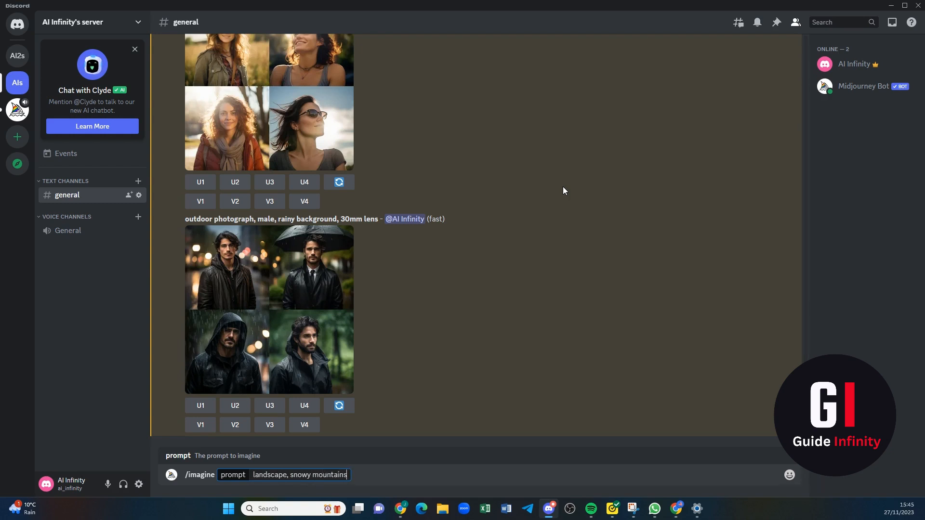
text(, 100m lens)
key(Return)
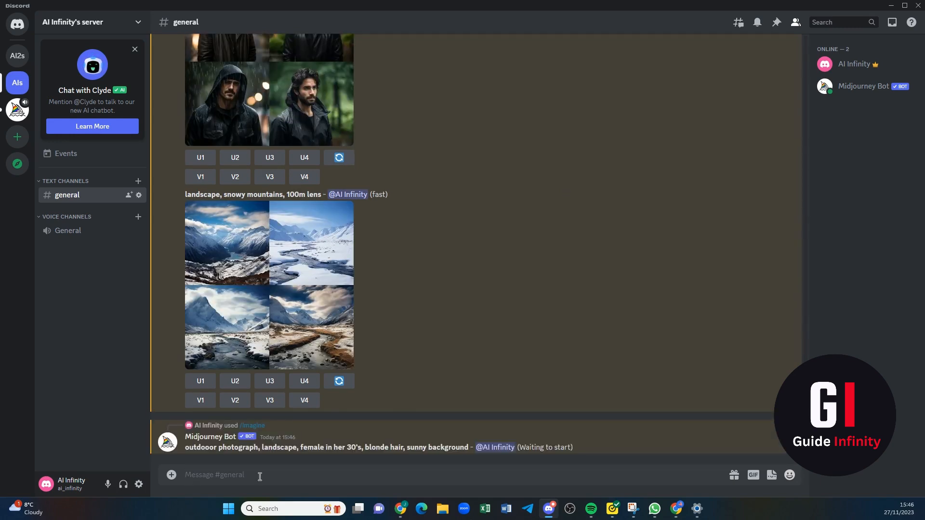
- View the snowy mountains image grid enlarged and close it, and enlarge the grid of the blonde female in a sunny landscape
click(229, 274)
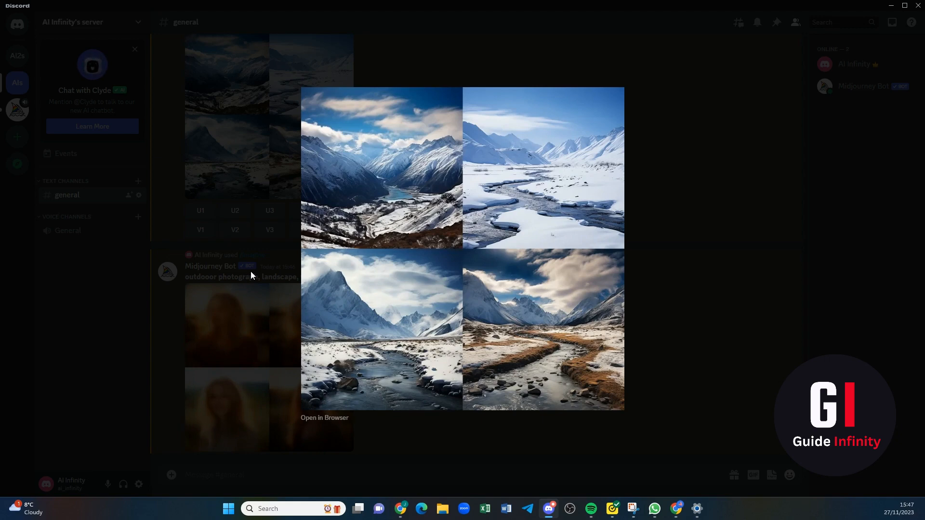
click(251, 272)
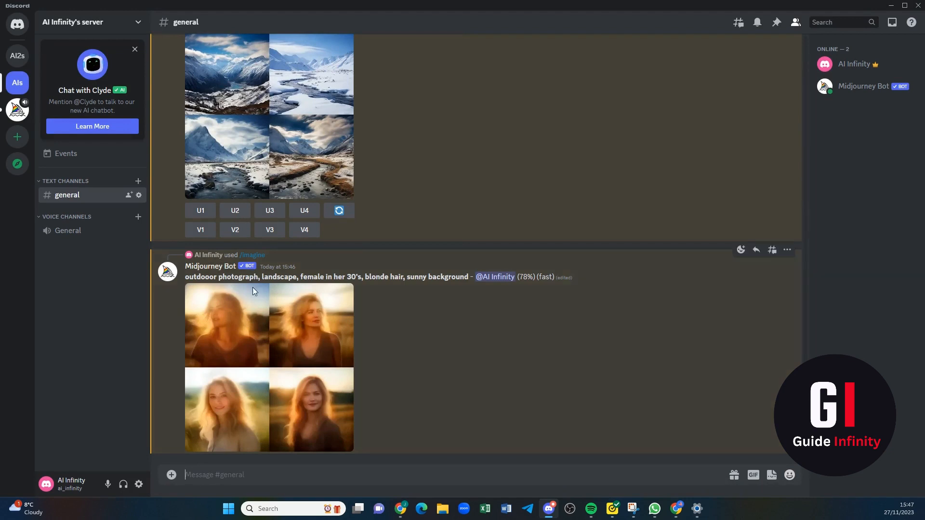
scroll(252, 285, up, 2)
scroll(272, 316, down, 2)
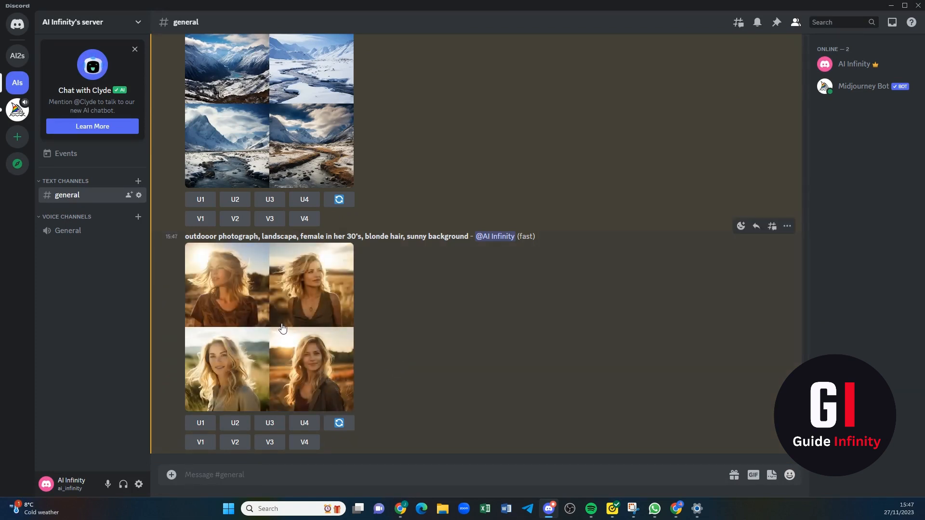
click(236, 312)
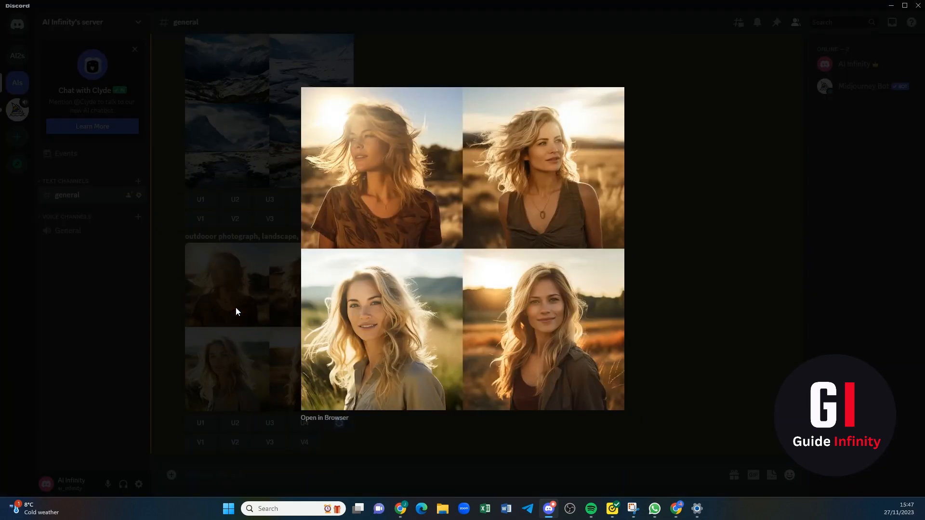